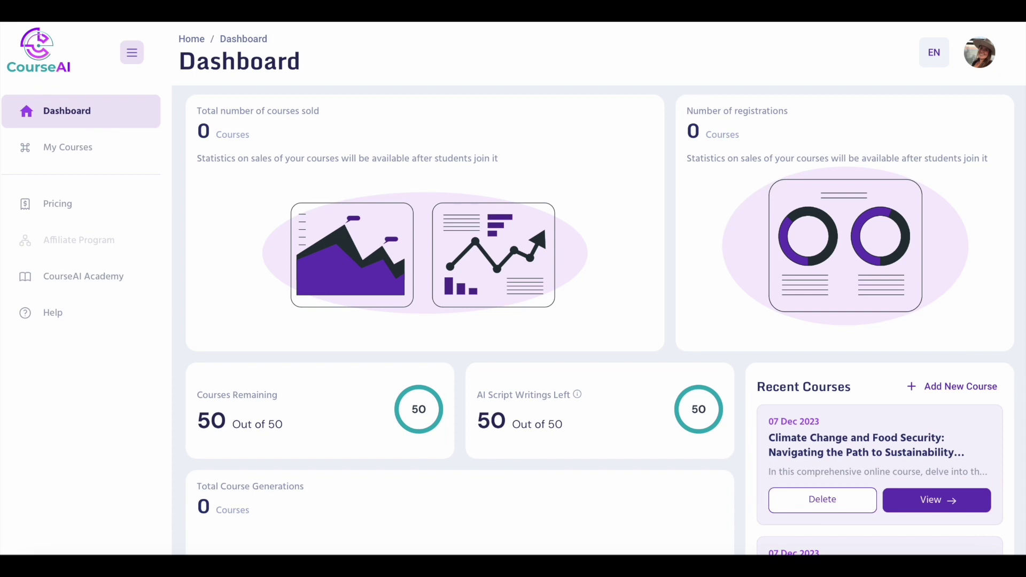
pyautogui.scroll(-1, 600, 321)
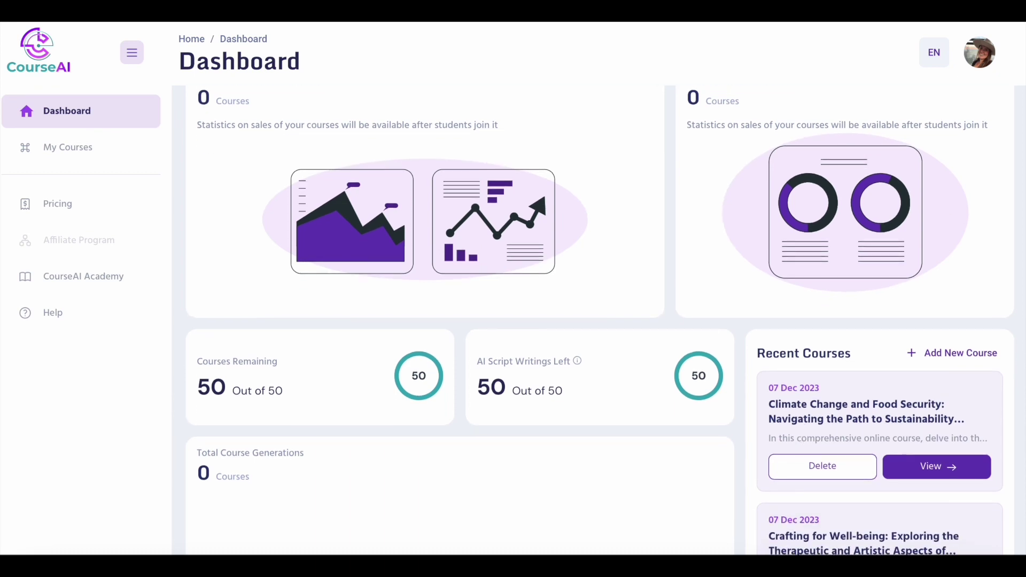
pyautogui.scroll(-1, 601, 321)
pyautogui.scroll(-2, 601, 320)
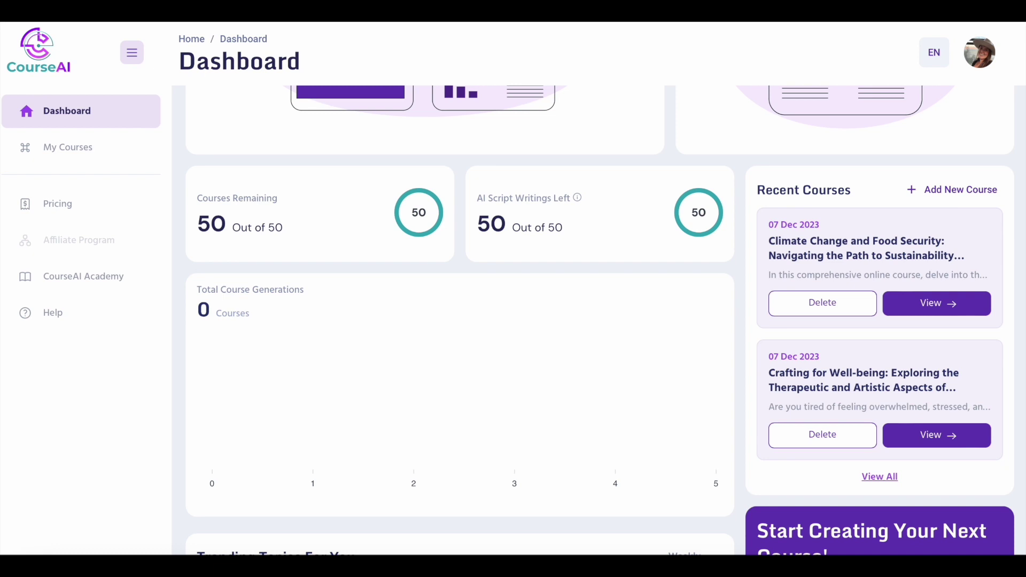
pyautogui.scroll(-3, 601, 321)
pyautogui.scroll(-3, 601, 321)
pyautogui.scroll(-2, 601, 321)
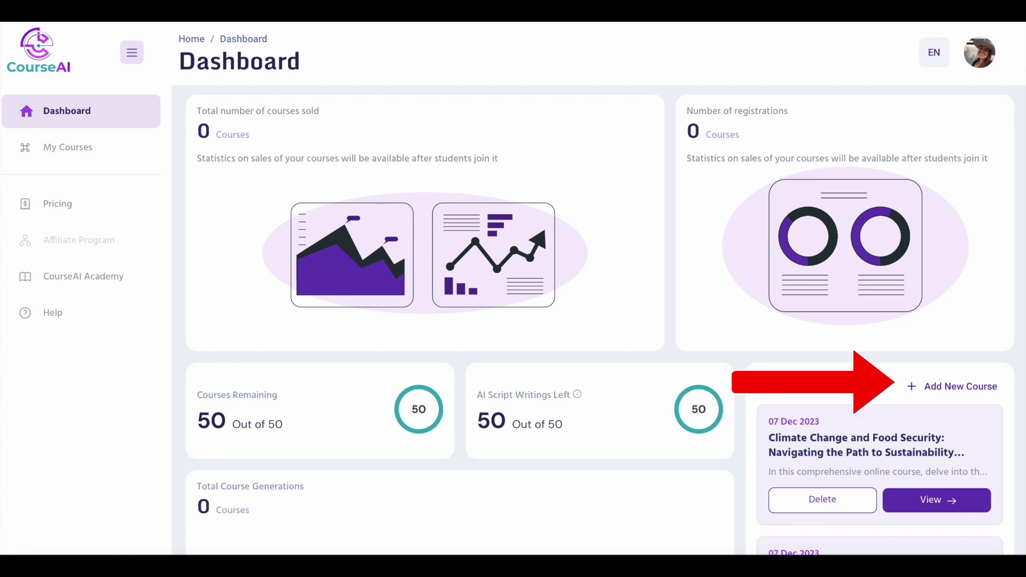
pyautogui.scroll(-5, 601, 321)
pyautogui.scroll(-1, 601, 321)
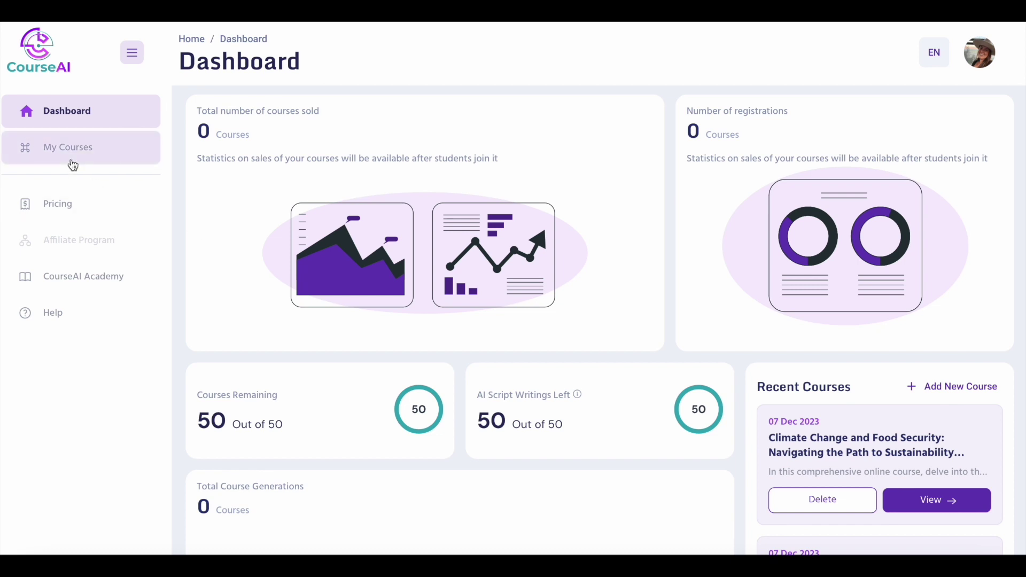
pyautogui.click(73, 165)
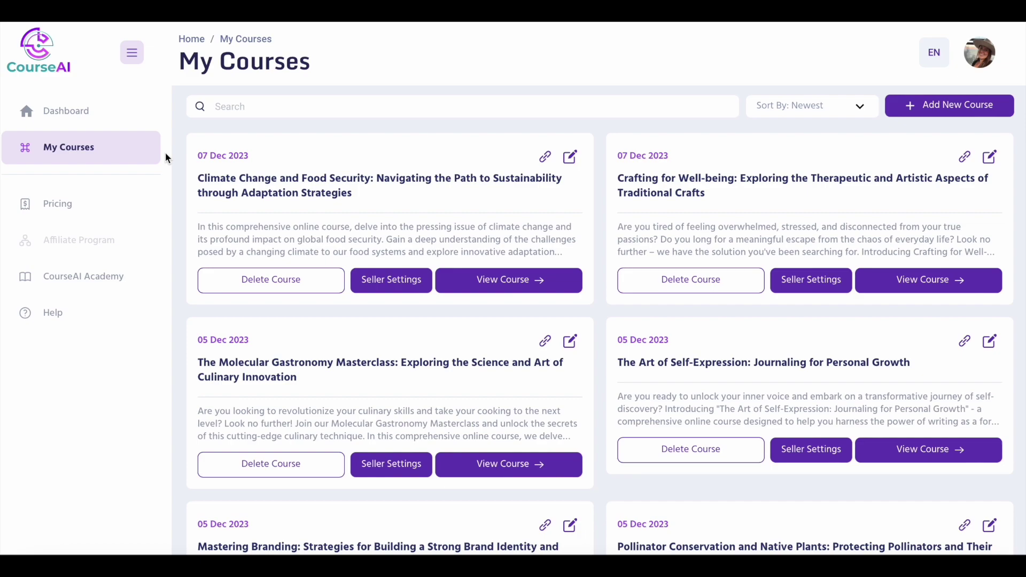
pyautogui.scroll(-5, 170, 159)
pyautogui.scroll(-3, 169, 159)
pyautogui.scroll(-4, 169, 159)
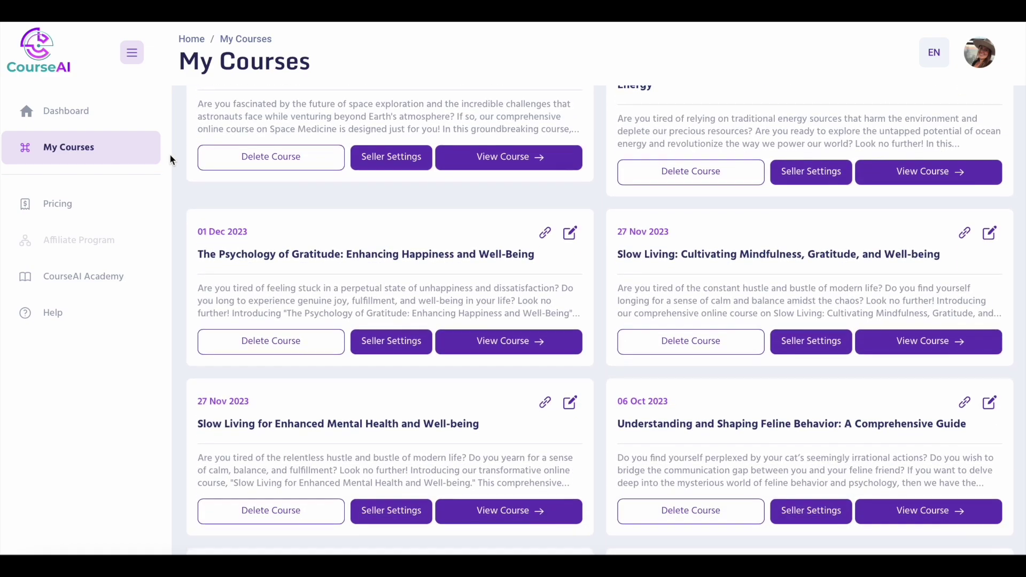
pyautogui.scroll(-5, 170, 155)
pyautogui.scroll(-5, 170, 155)
pyautogui.click(72, 160)
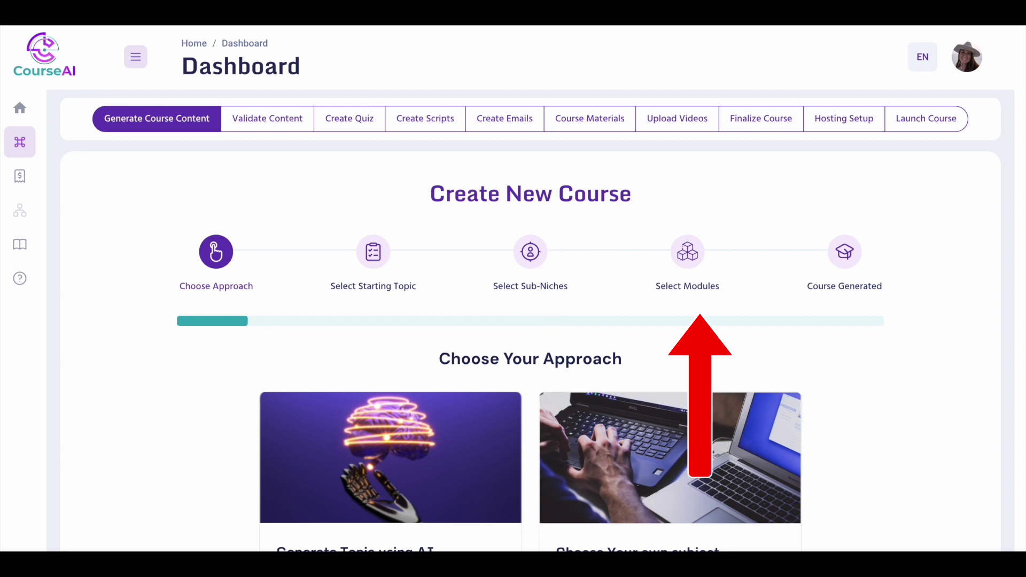
pyautogui.scroll(-3, 854, 304)
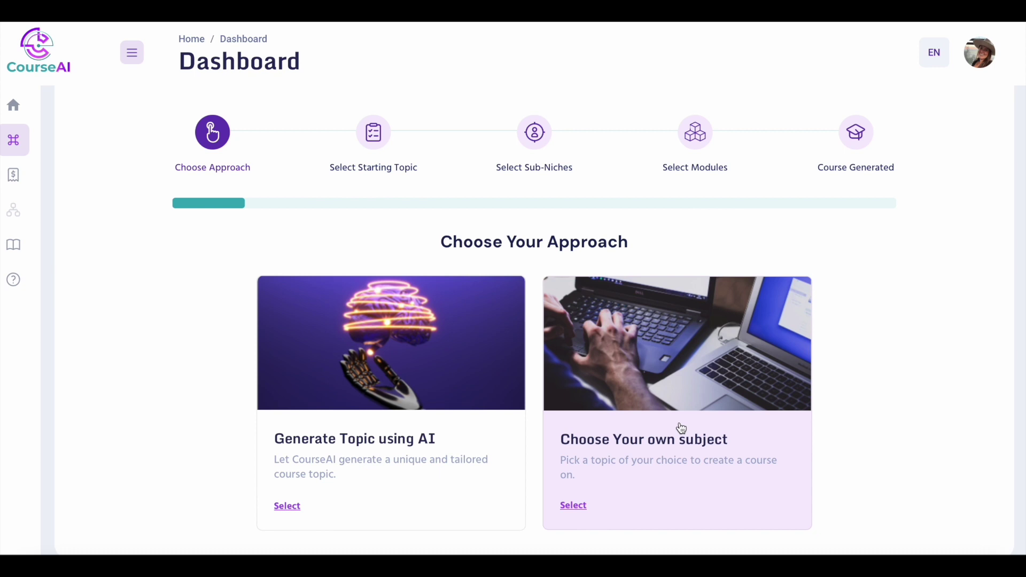
# - Get AI topic suggestions, refresh them once, and pick 'The Psychology of Decision Making and Behavior'
pyautogui.click(288, 506)
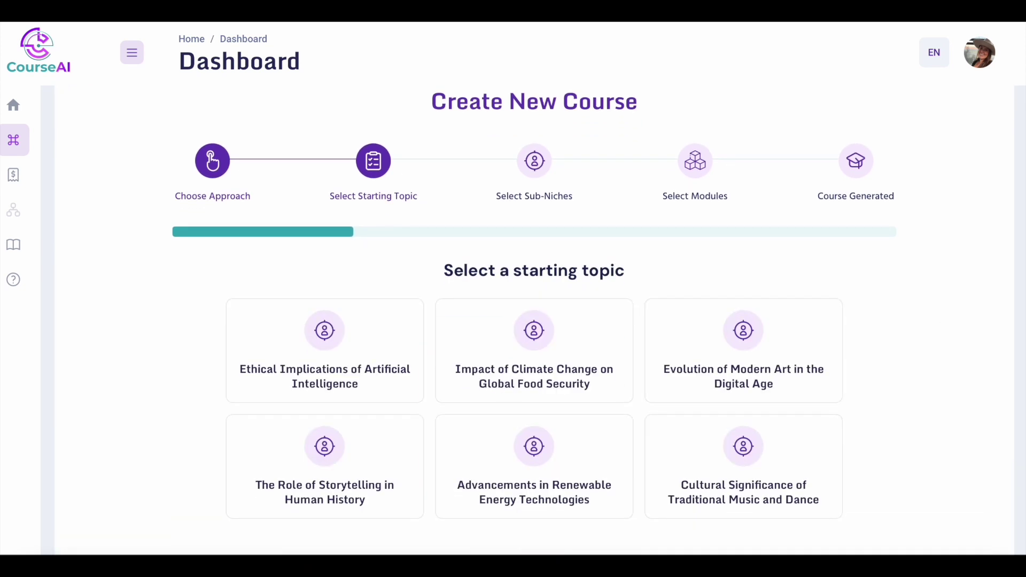
pyautogui.scroll(-1, 534, 321)
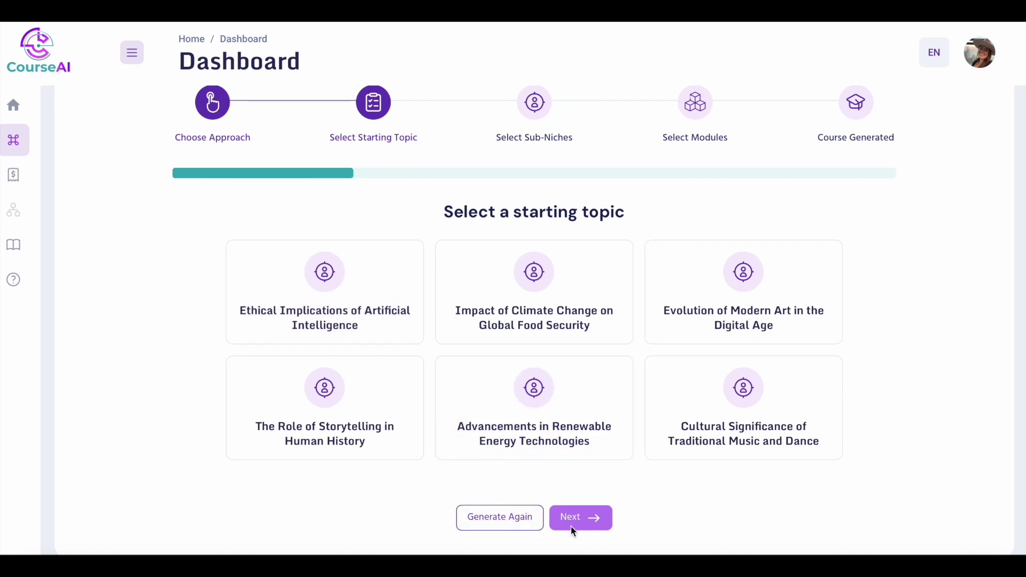
pyautogui.click(509, 531)
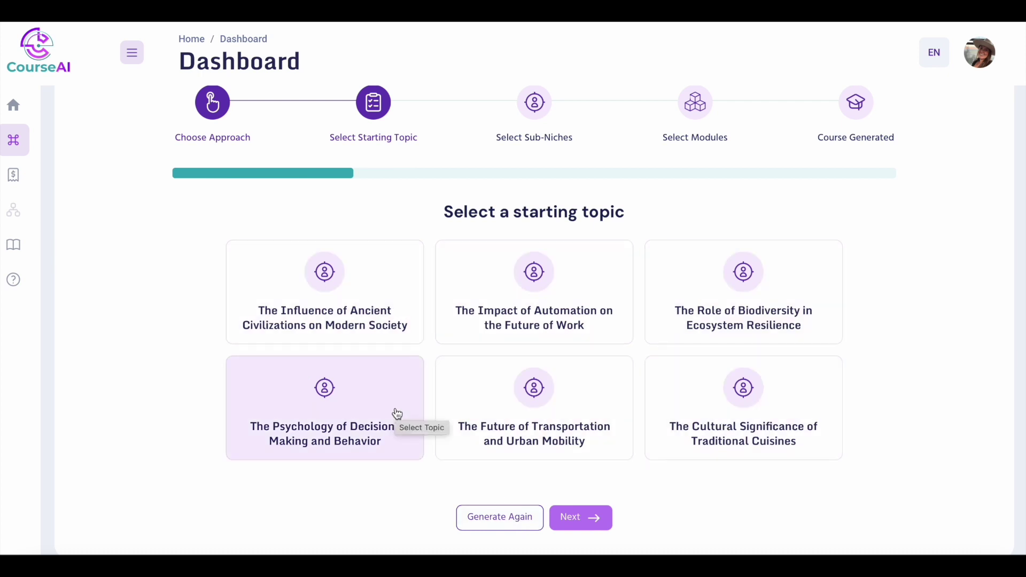
pyautogui.click(596, 522)
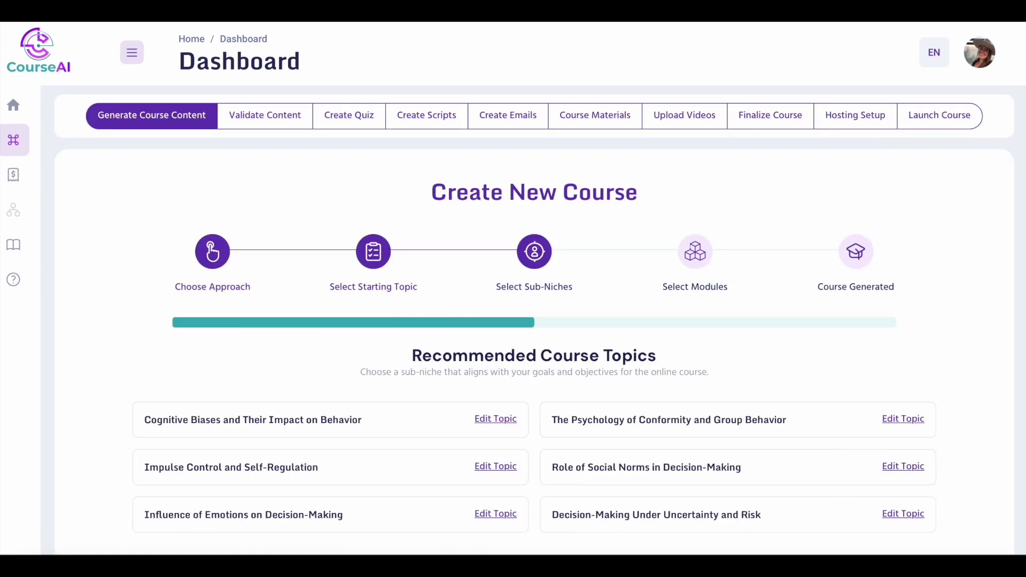
# - Select the conformity and group behavior card, then regenerate a fresh set of six sub-niches
pyautogui.click(770, 419)
pyautogui.scroll(-1, 658, 440)
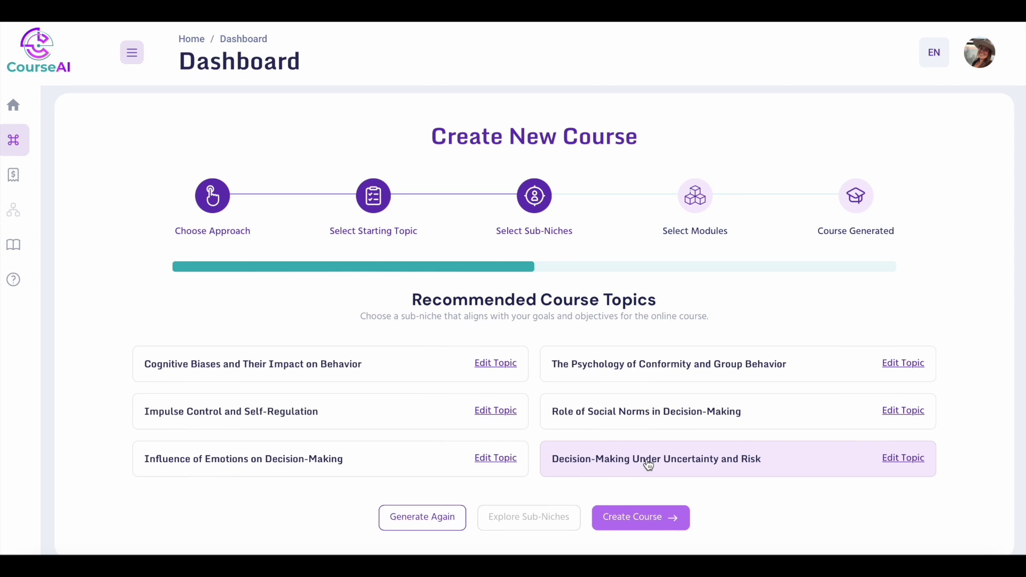
pyautogui.click(423, 518)
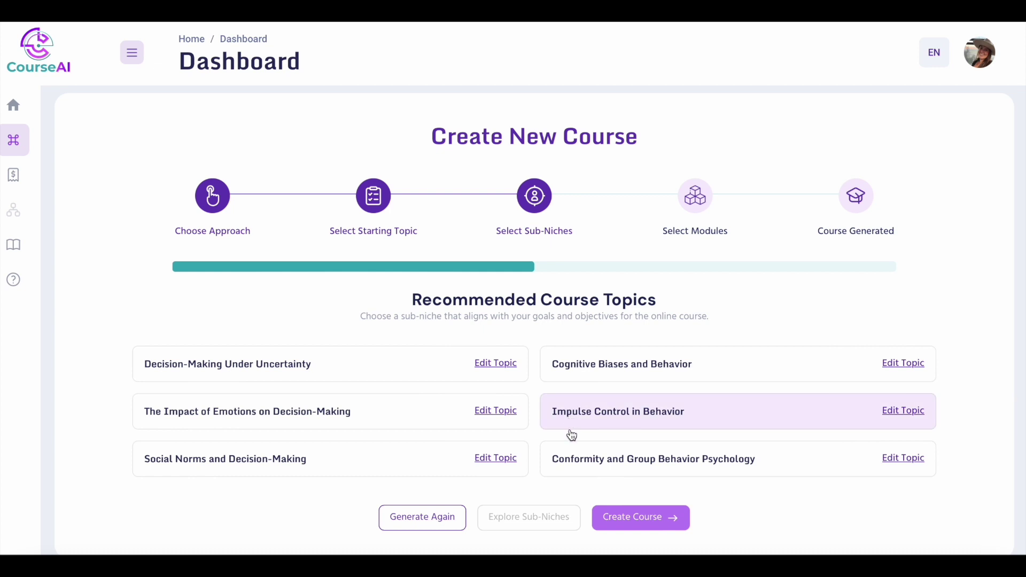
# - Explore narrower sub-niches of 'Conformity and Group Behavior Psychology'
pyautogui.click(578, 475)
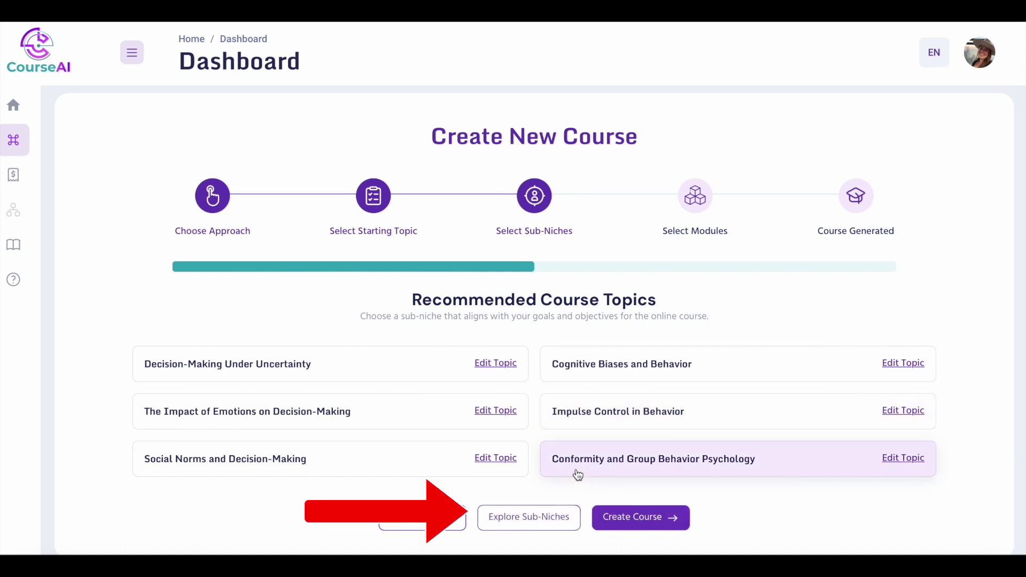
pyautogui.click(541, 525)
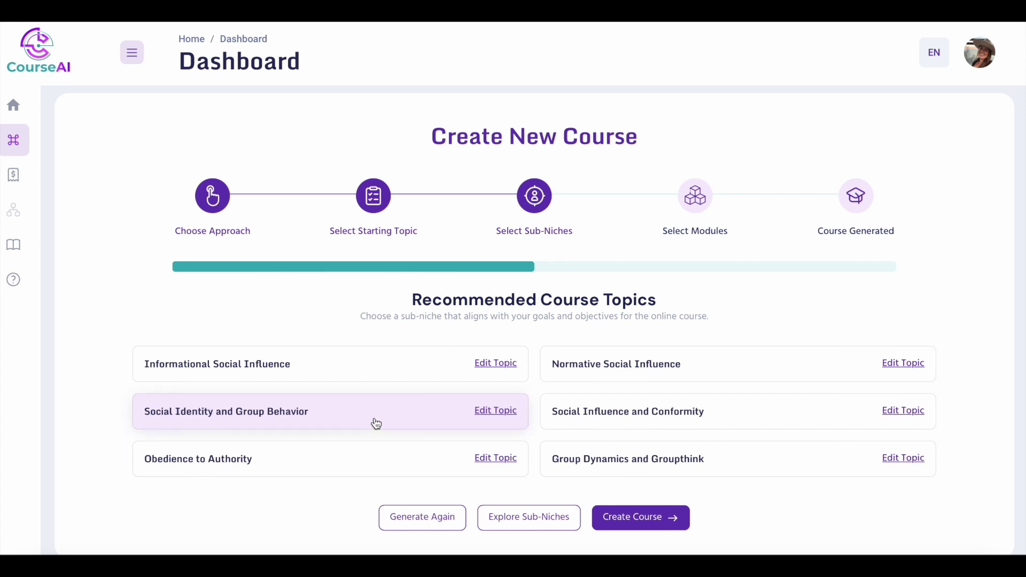
# - Move to module selection and set the module slider to 5 modules
pyautogui.click(658, 520)
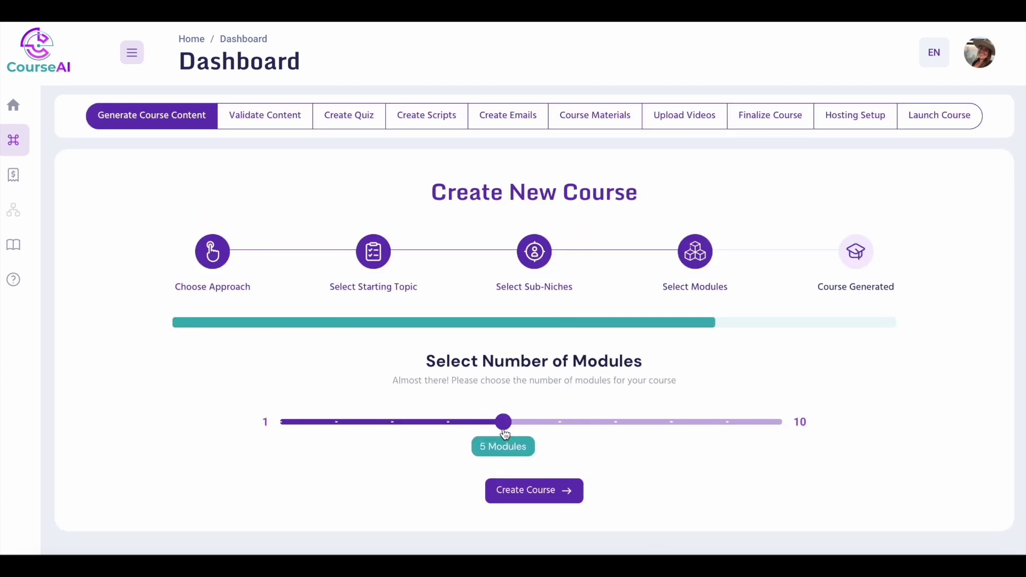
pyautogui.moveTo(504, 433); pyautogui.dragTo(288, 439)
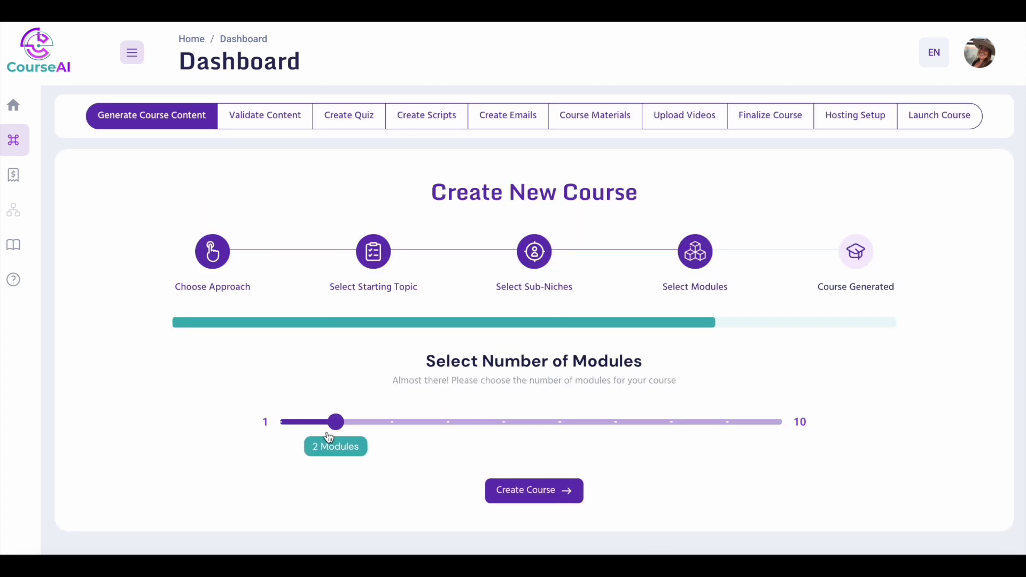
pyautogui.click(781, 424)
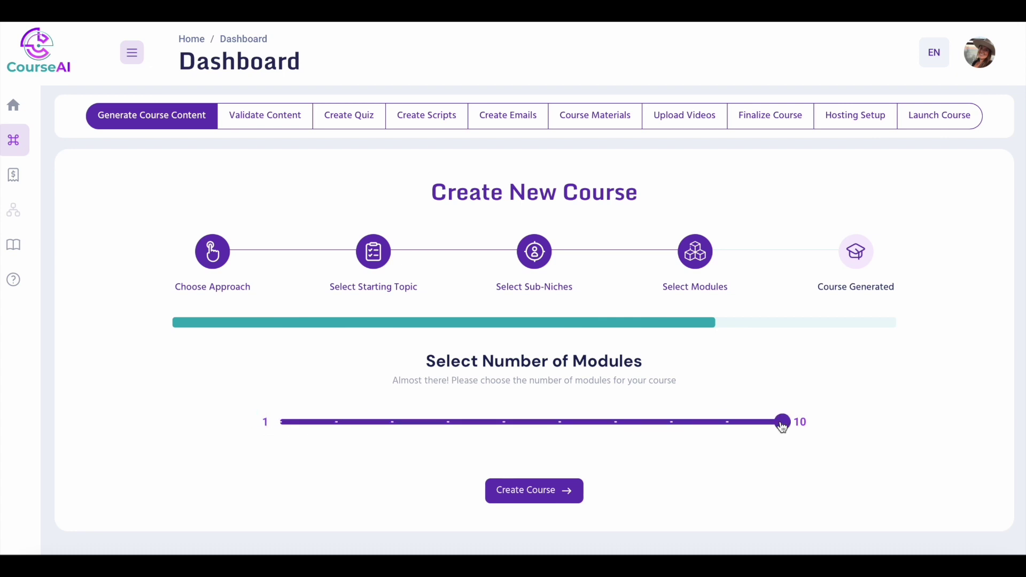
pyautogui.click(504, 425)
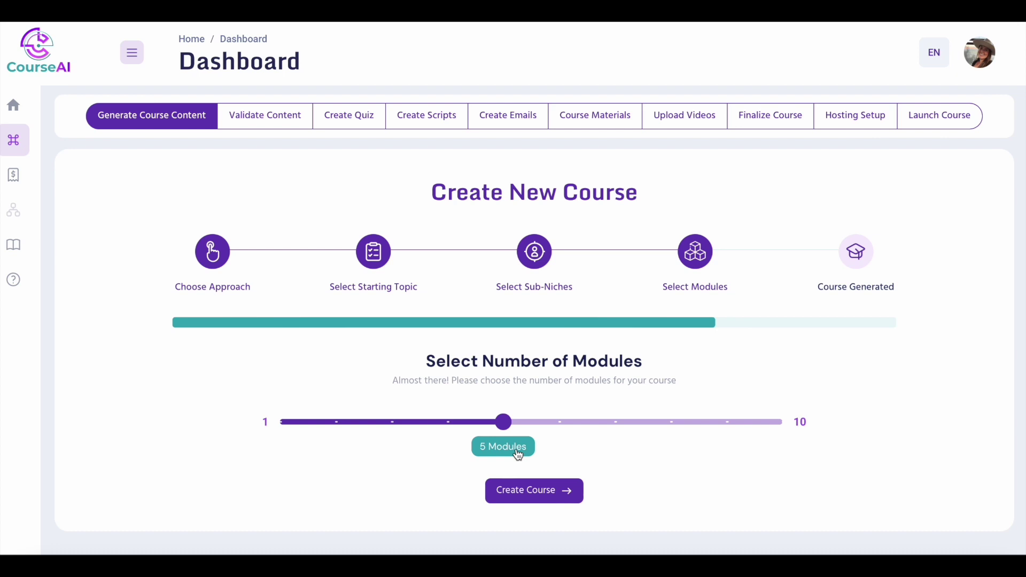
# - Start generating the 5-module course and wait for the Congratulations page
pyautogui.moveTo(503, 422)
pyautogui.click(549, 508)
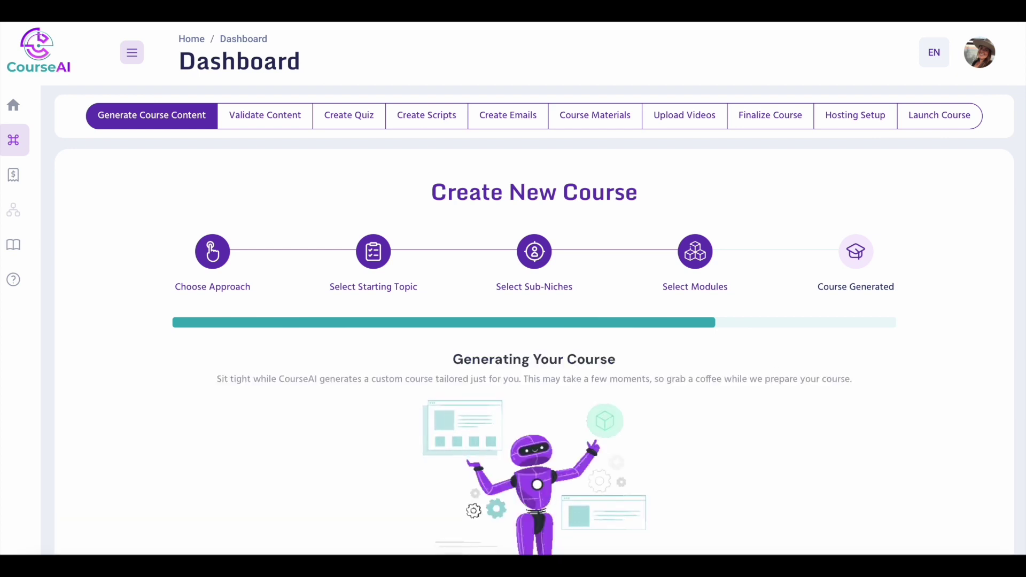